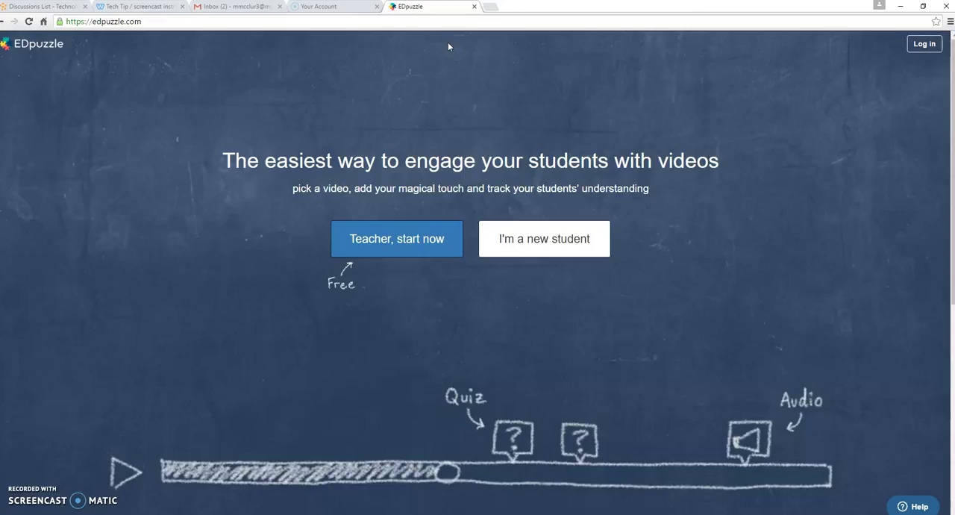
Step: Log in to EDpuzzle as a teacher through a Google account
click(460, 68)
click(464, 66)
click(923, 46)
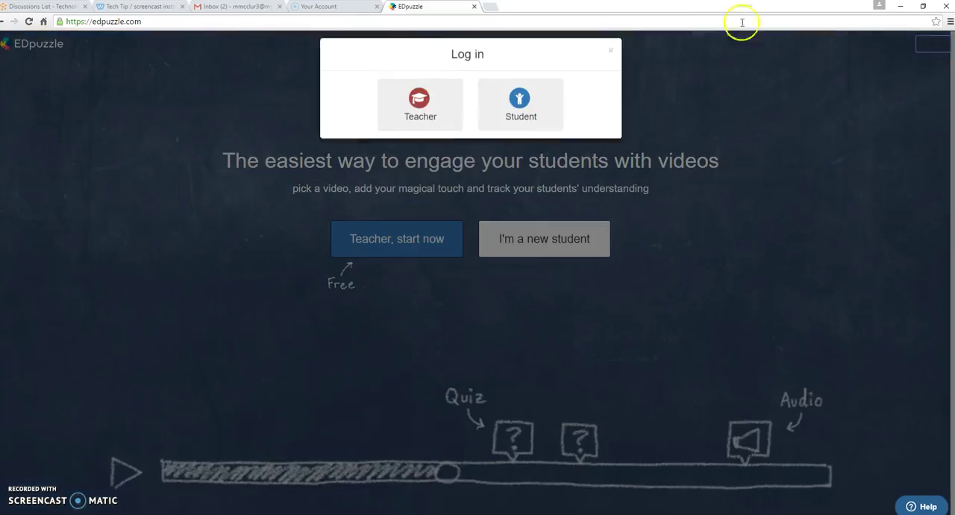
click(424, 123)
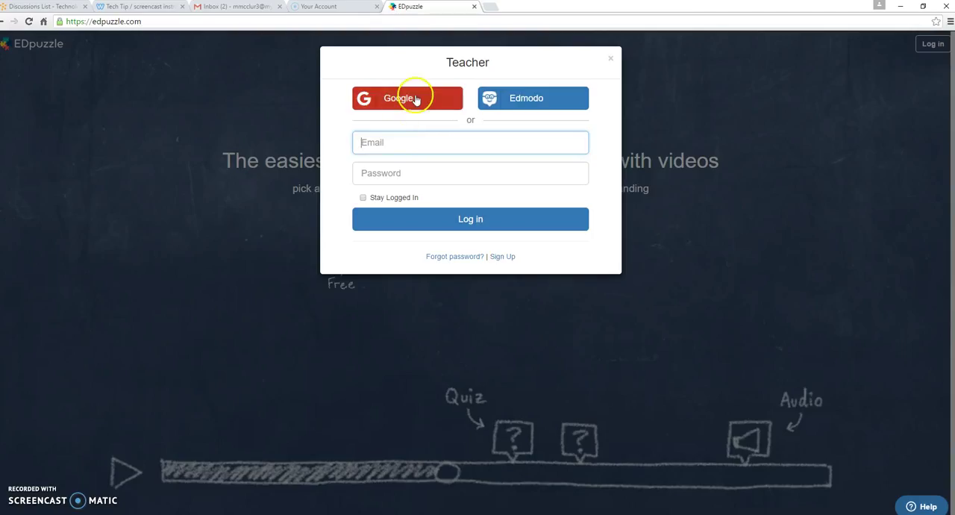
click(416, 101)
click(490, 275)
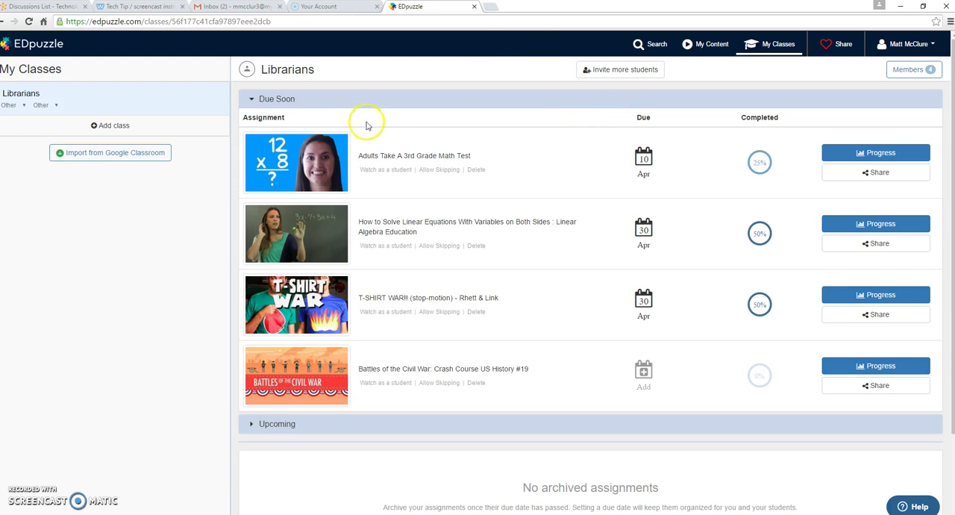
drag(331, 71, 258, 73)
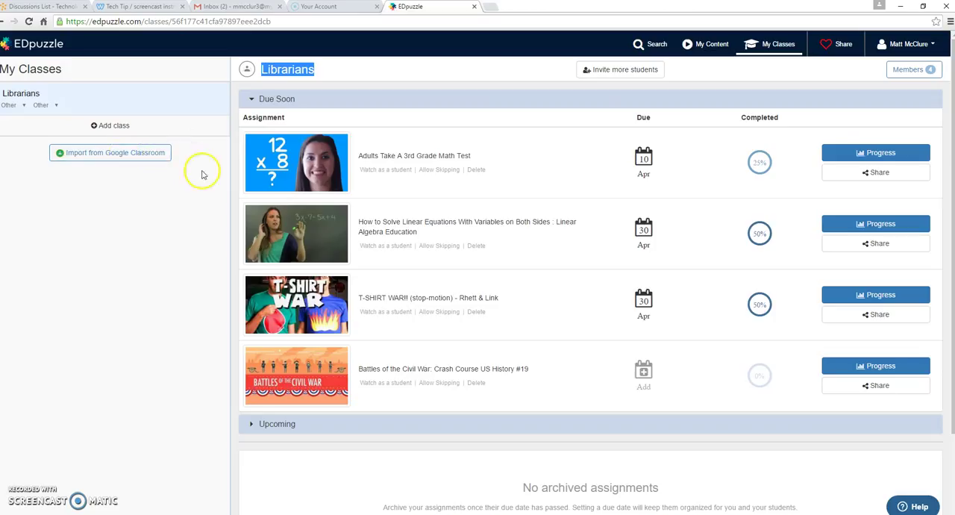
click(688, 84)
Step: Browse the YouTube channel in the video search and reuse the Abraham Lincoln Biography (History for Kids) video for editing
click(659, 45)
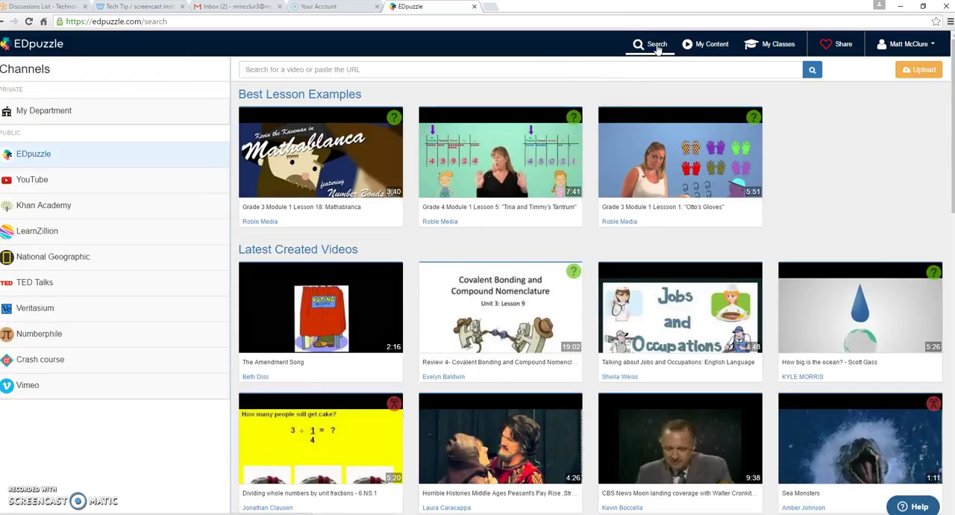
click(537, 70)
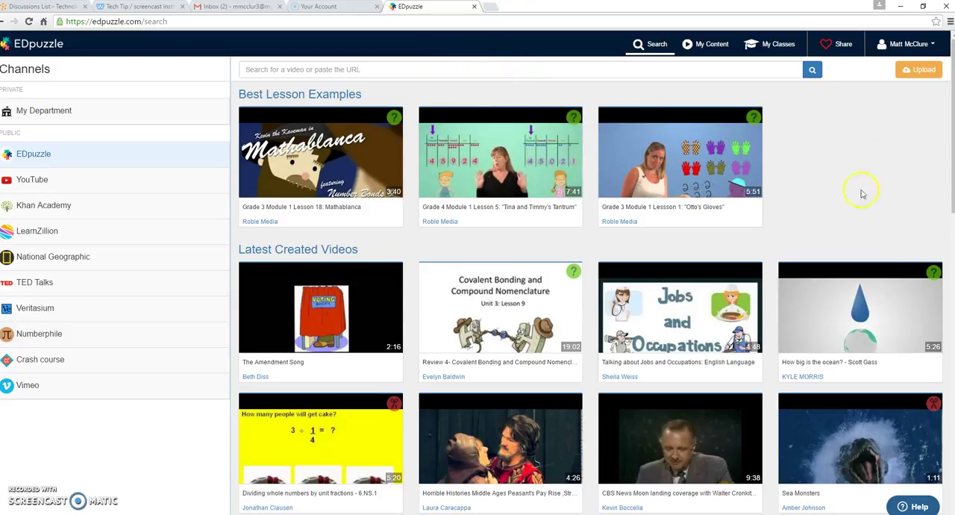
mouse_move(423, 140)
click(35, 184)
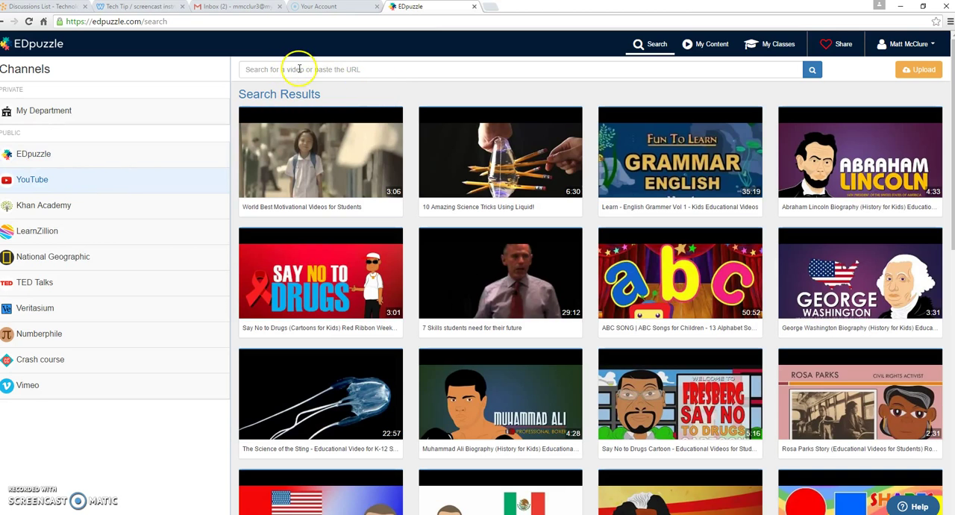
click(300, 69)
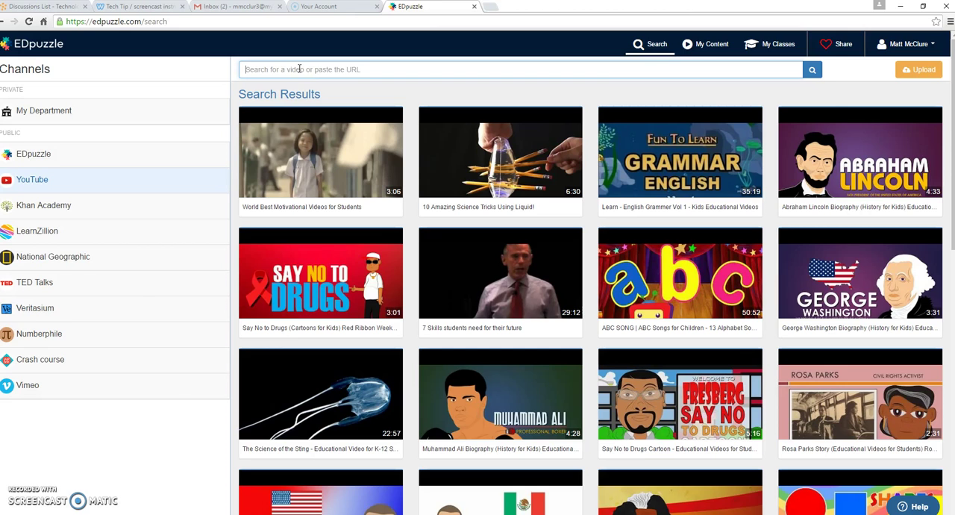
mouse_move(870, 160)
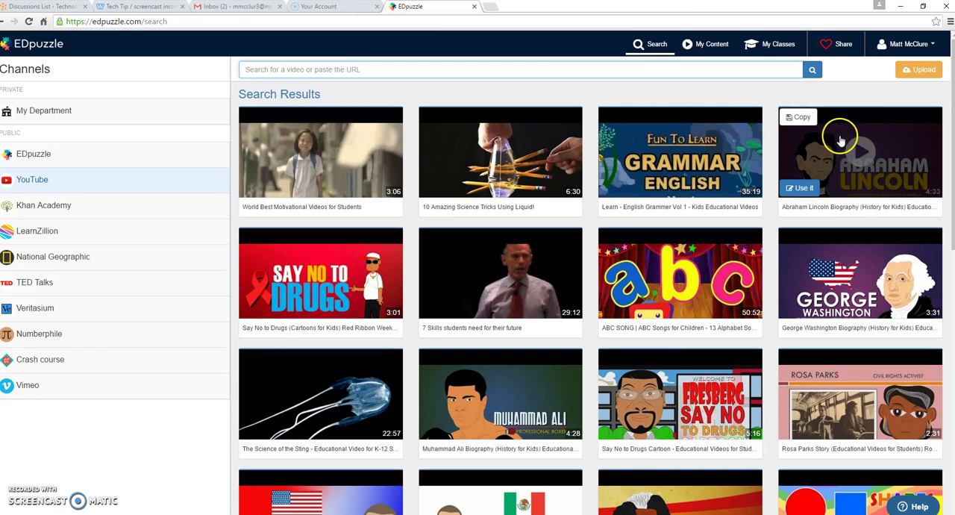
click(803, 189)
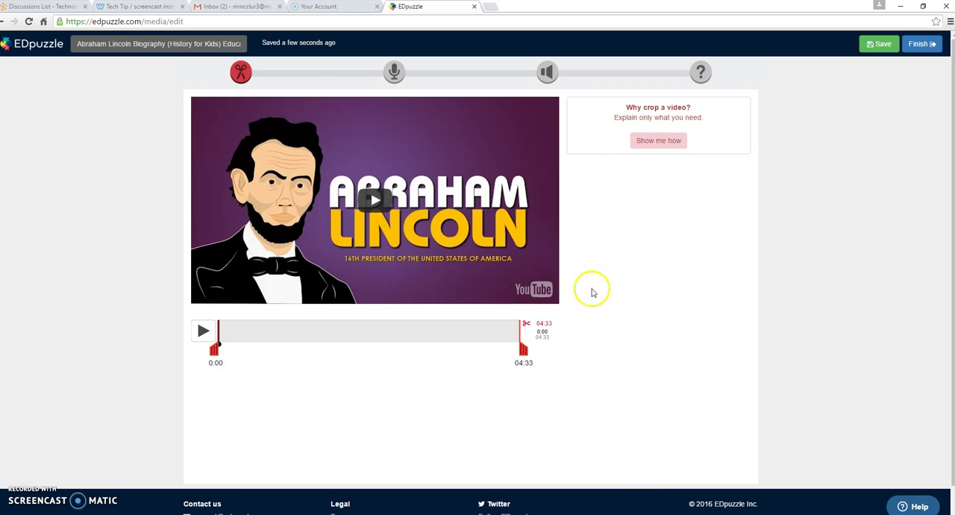
Step: Crop the Abraham Lincoln video to run from about 0:50 to 04:11 and move the playhead to the crop start
drag(523, 350, 508, 352)
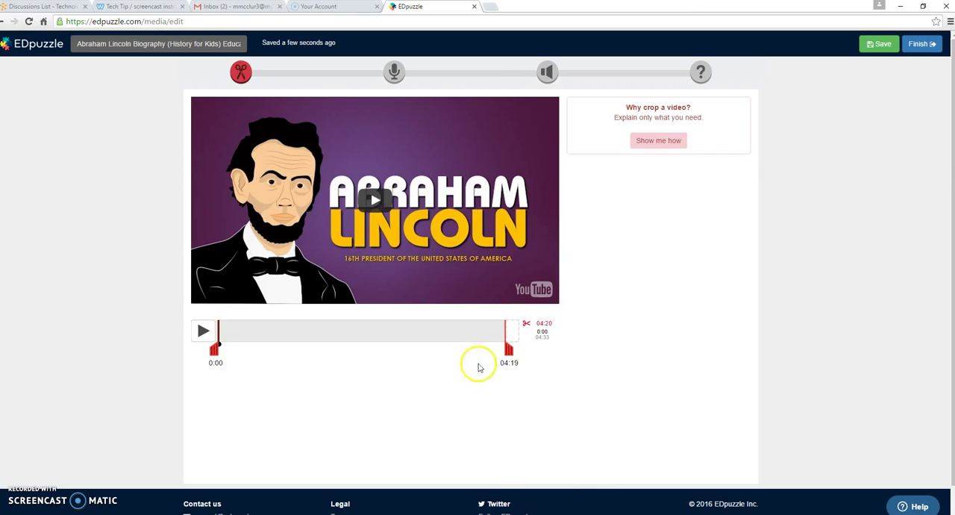
drag(213, 352, 225, 352)
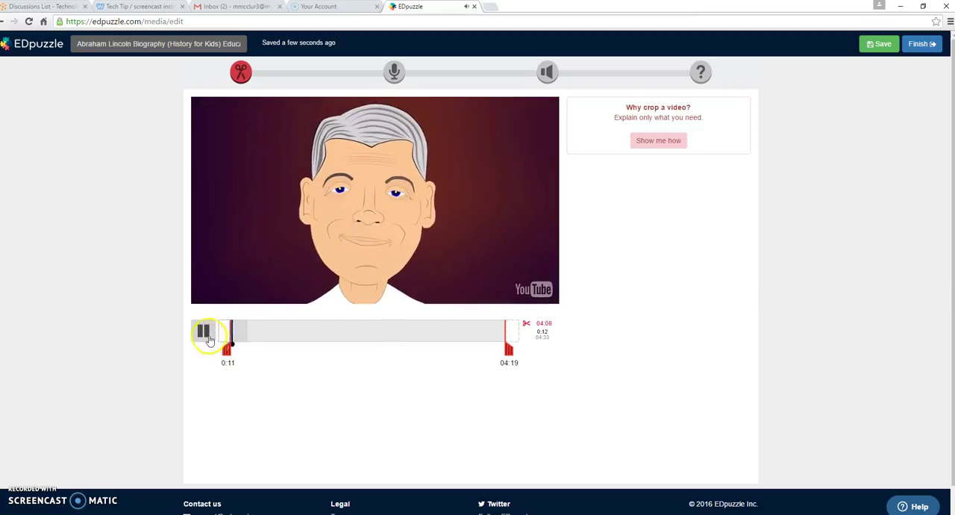
click(208, 336)
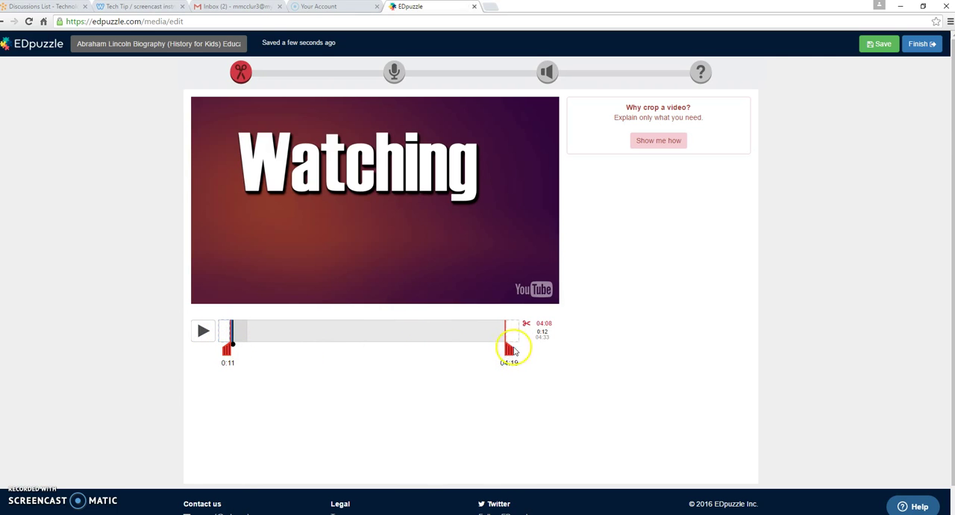
drag(507, 358, 500, 351)
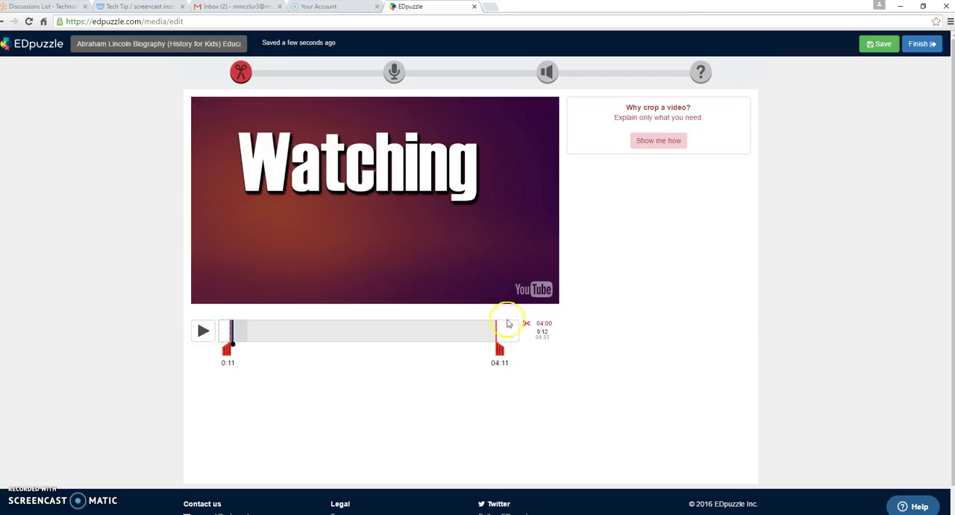
drag(228, 349, 293, 349)
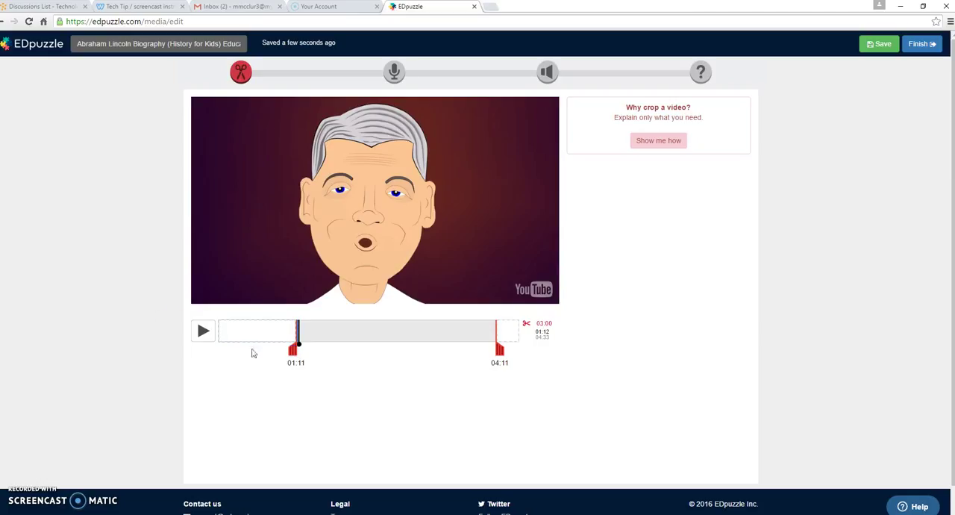
drag(294, 349, 270, 350)
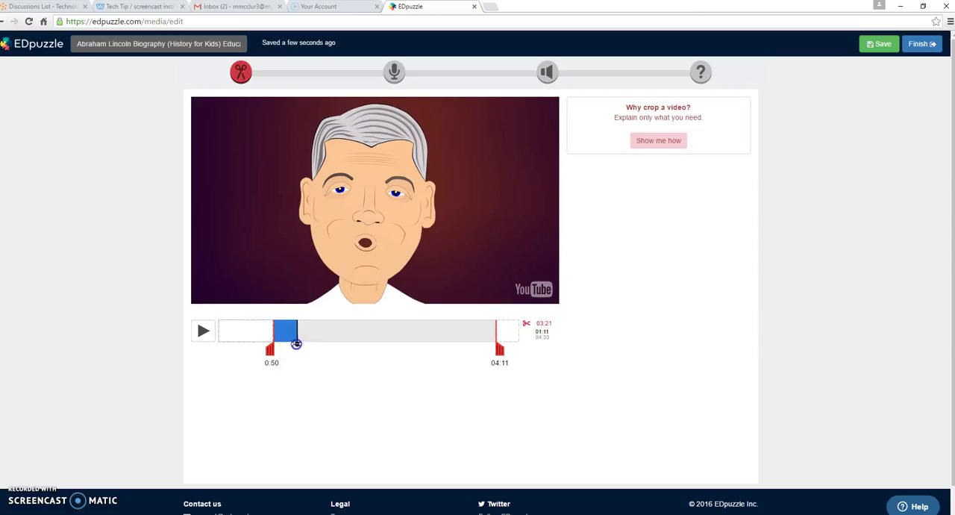
drag(298, 341, 273, 343)
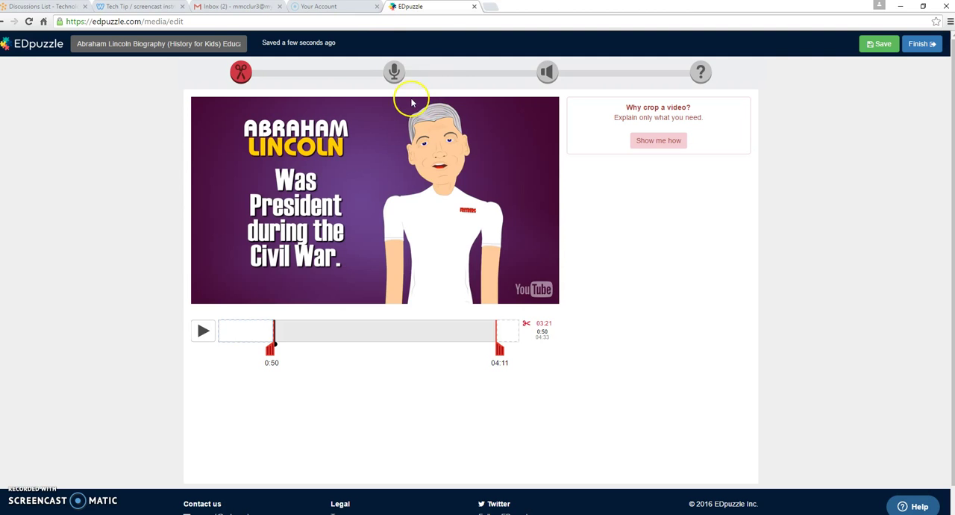
Step: Record an audio note at about 0:37 in the cropped video and play it back
click(394, 72)
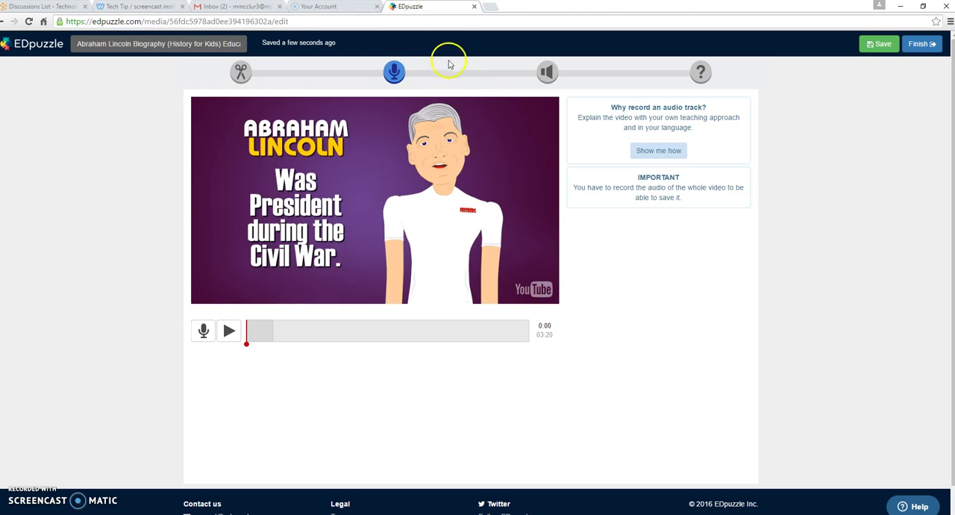
click(553, 75)
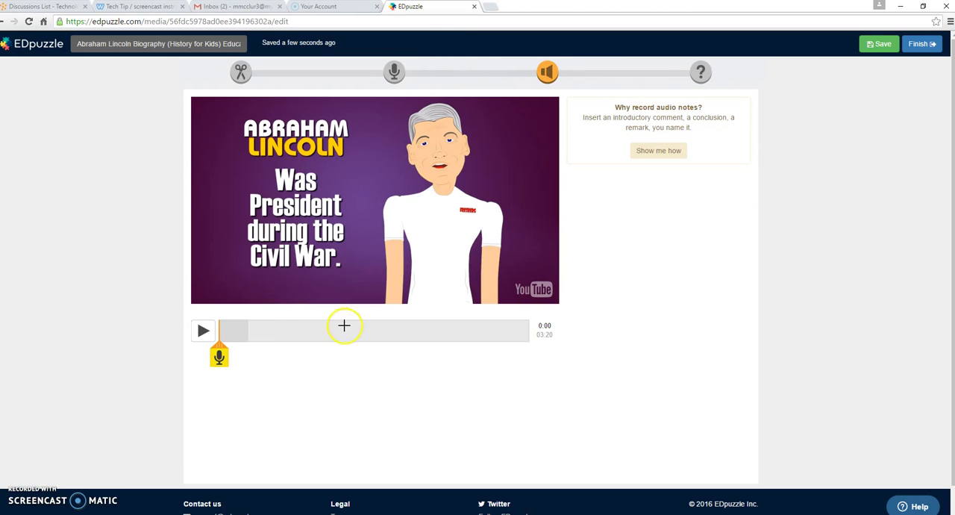
drag(247, 334, 276, 335)
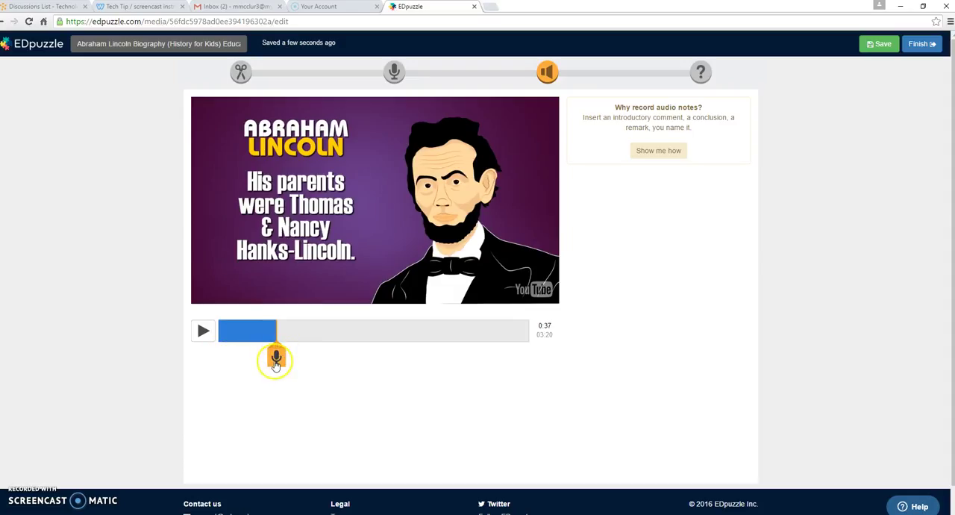
click(275, 358)
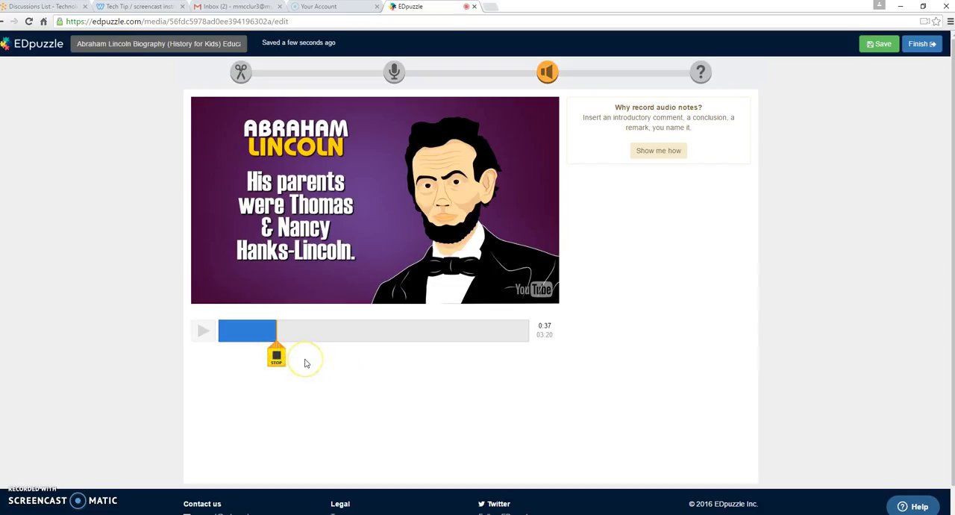
click(308, 363)
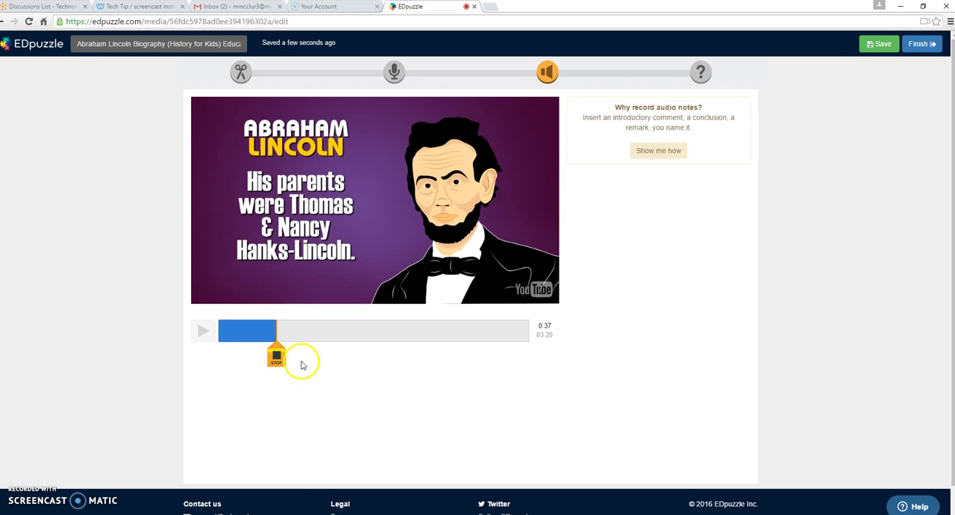
click(276, 358)
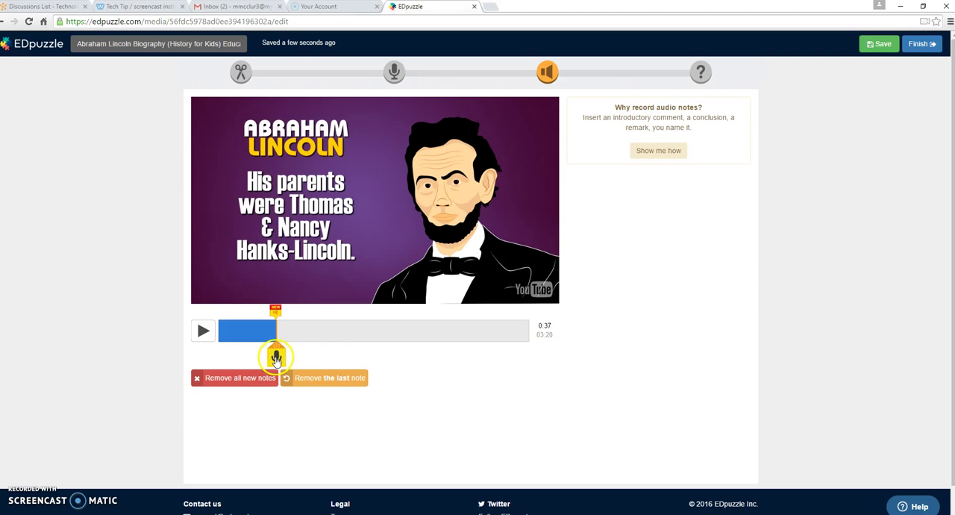
click(275, 312)
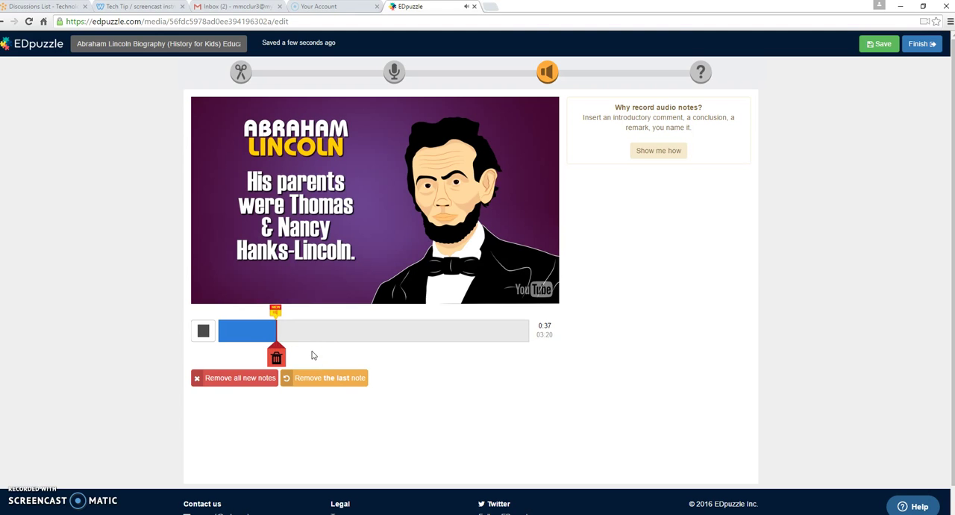
click(276, 310)
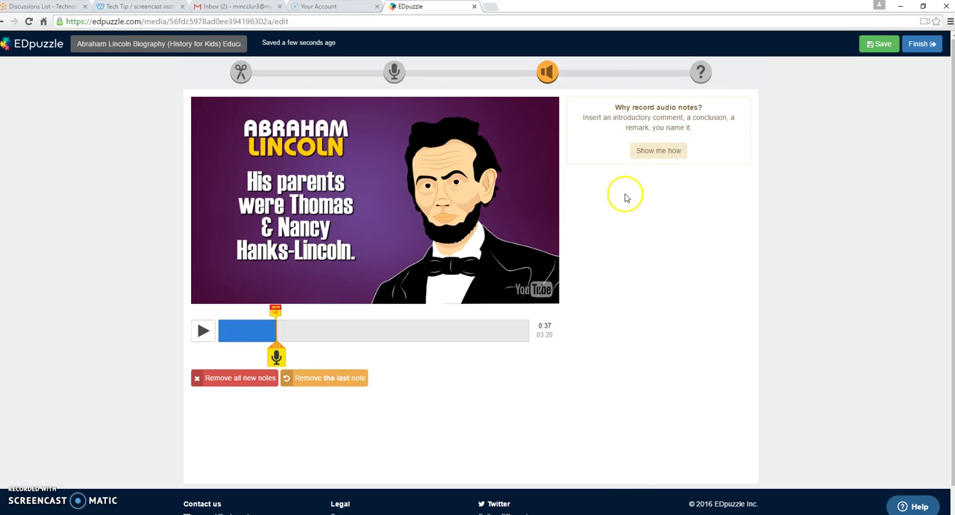
Step: Record a second audio note at about 02:18 in the video and play it back
click(433, 336)
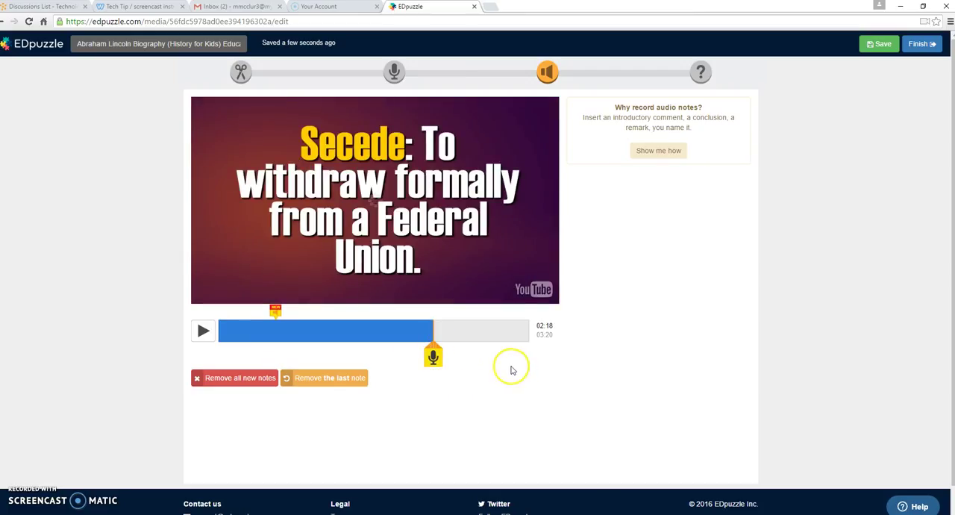
click(433, 358)
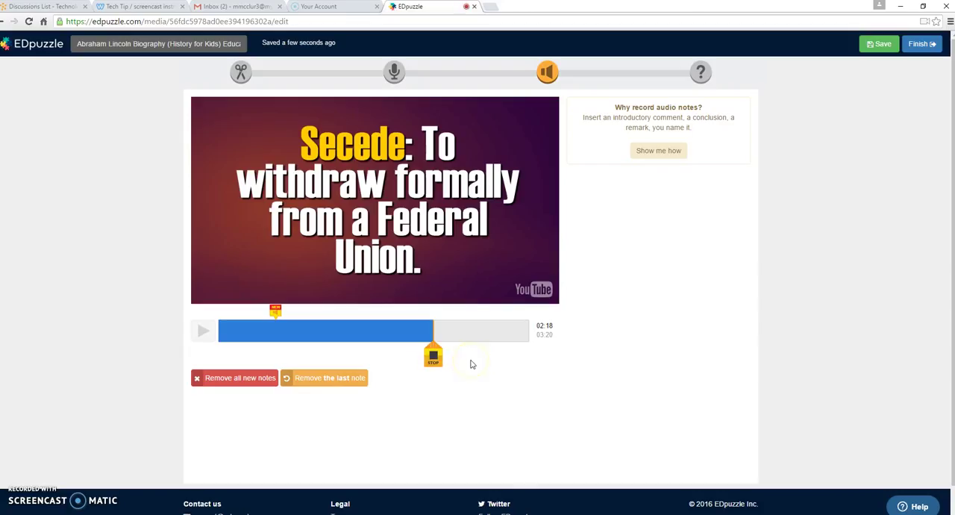
click(462, 366)
click(461, 364)
click(435, 357)
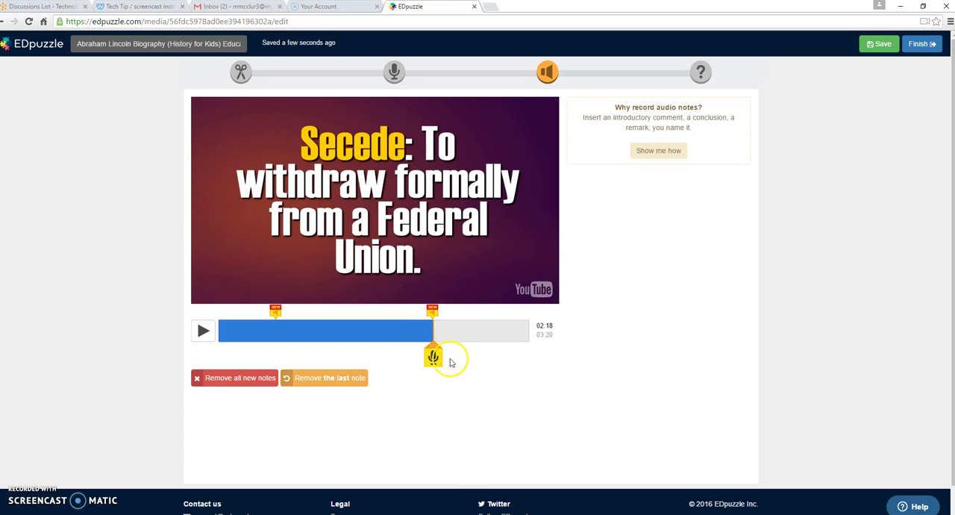
click(432, 312)
click(433, 310)
Step: Delete the audio note at 02:18 and confirm the removal
click(433, 360)
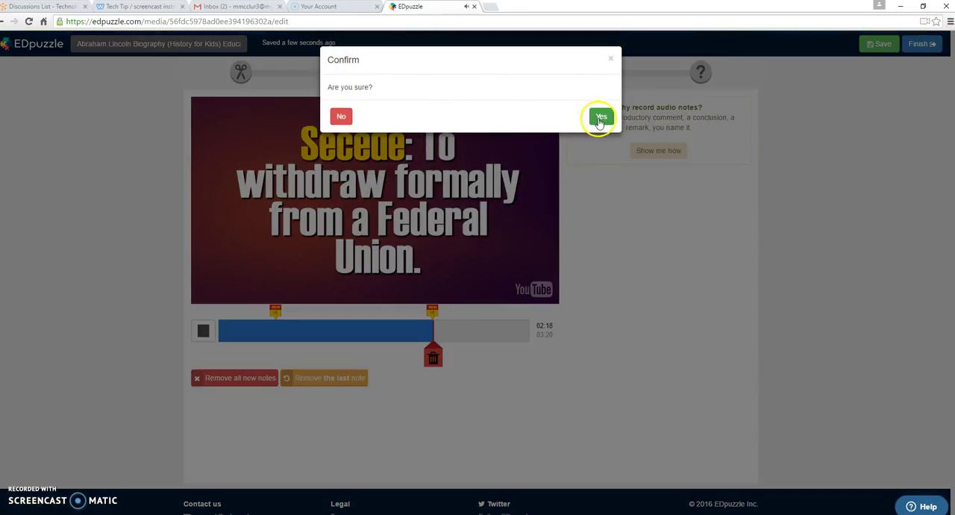
click(601, 120)
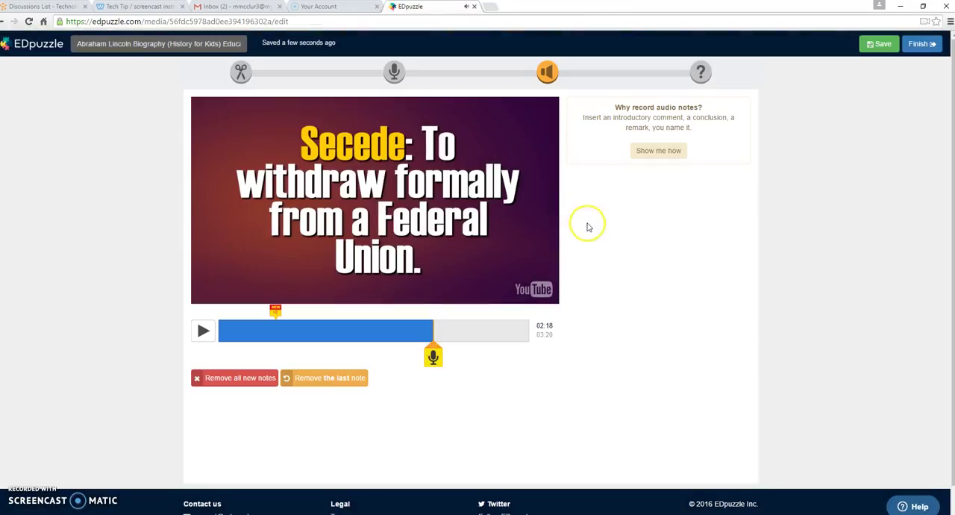
click(593, 236)
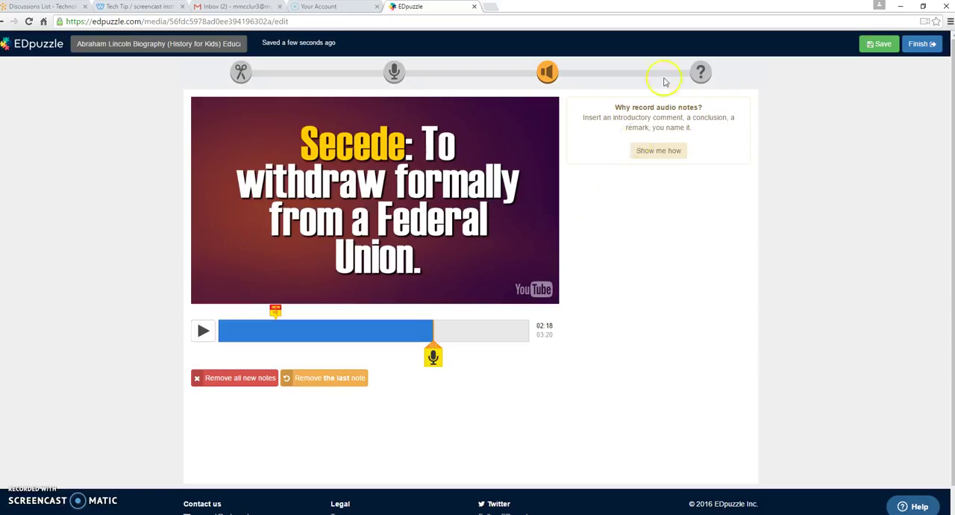
Step: Add and save an open-ended quiz question at 0:20 in the video asking "What were some of the causes of the Civil War?"
click(701, 75)
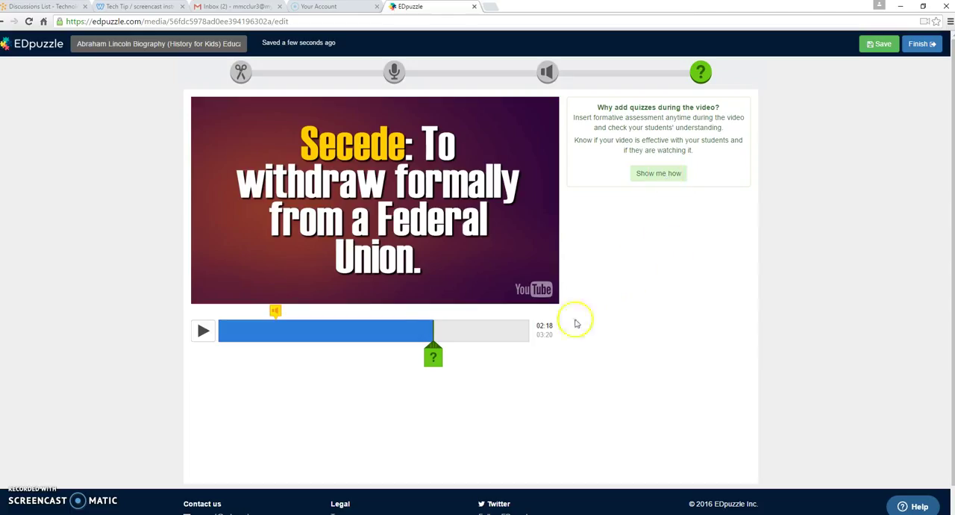
mouse_move(435, 328)
mouse_down()
mouse_move(236, 341)
mouse_move(250, 337)
mouse_up()
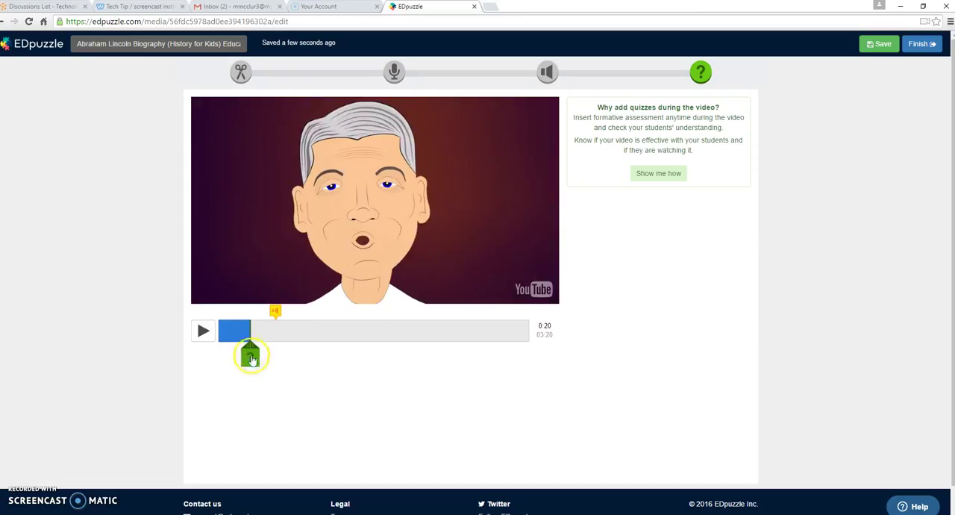
click(250, 357)
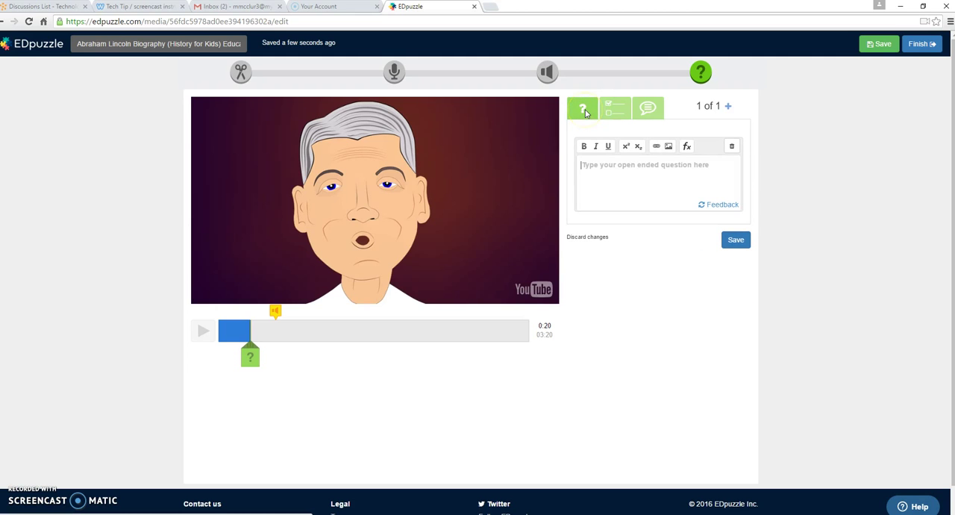
click(613, 110)
click(647, 110)
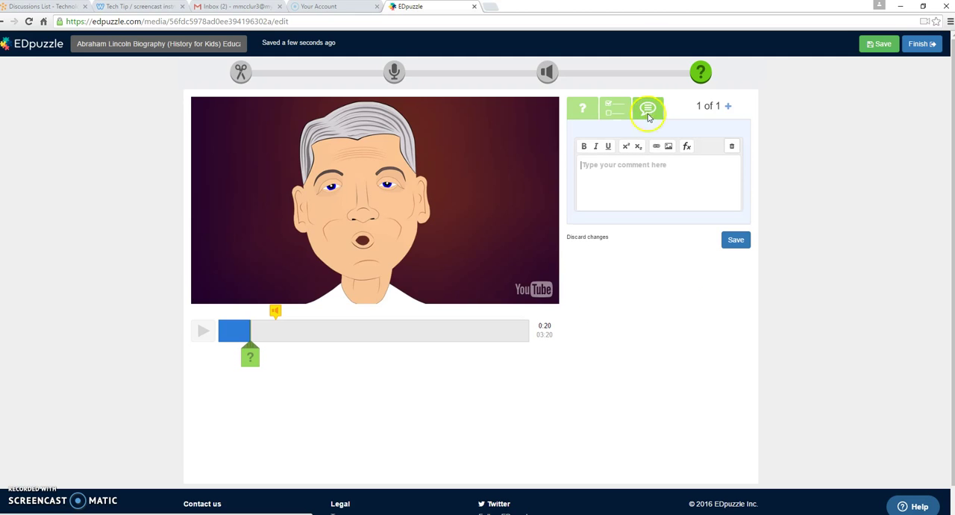
click(582, 110)
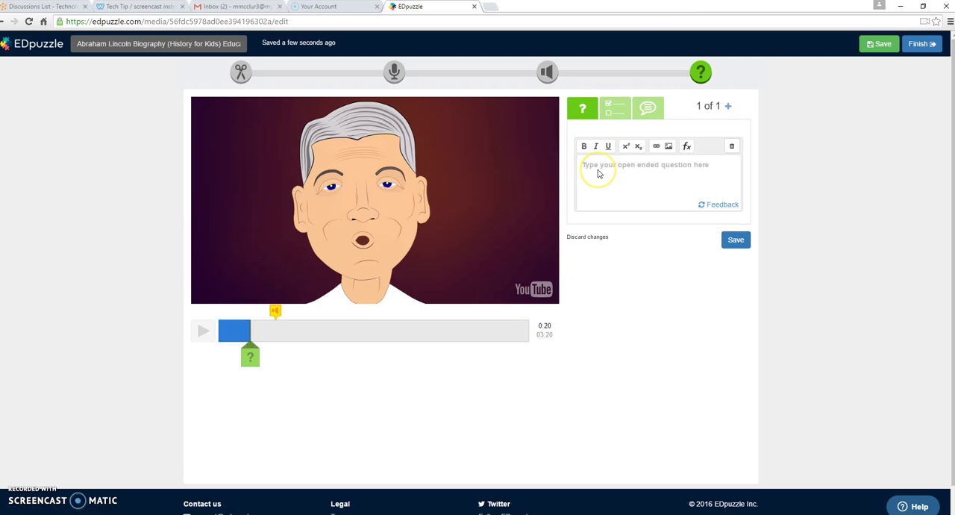
click(598, 173)
text(What were some of the causes of the Civil War?)
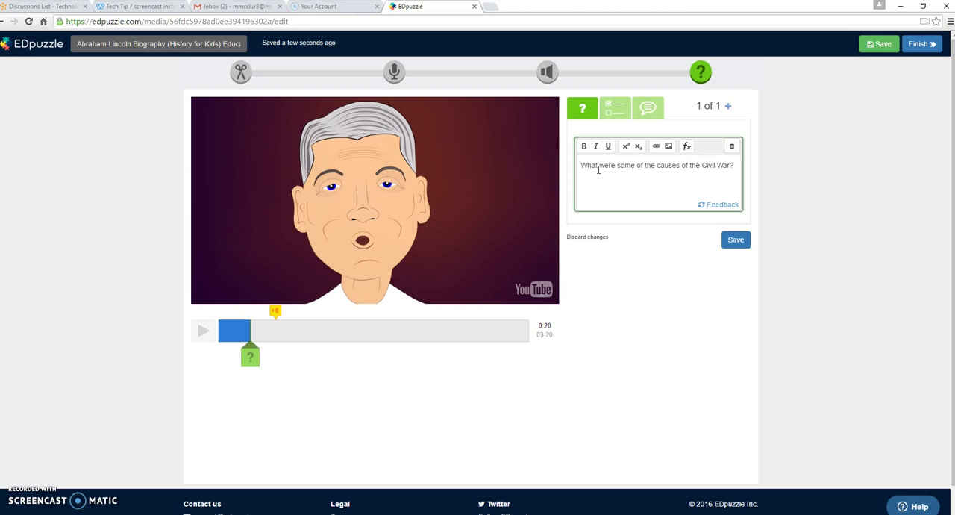
click(736, 240)
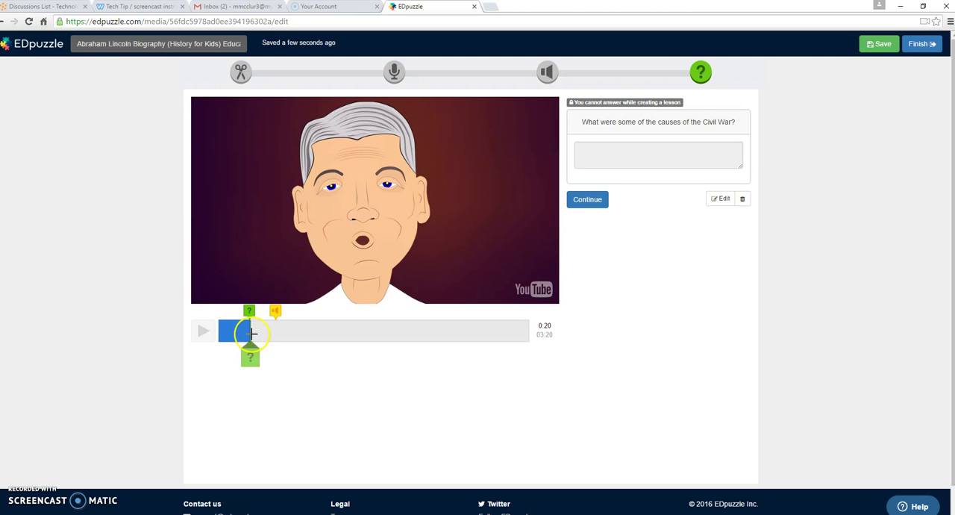
Step: Try a multiple-choice question at 01:04, marking the first choice incorrect and the second choice correct
click(314, 331)
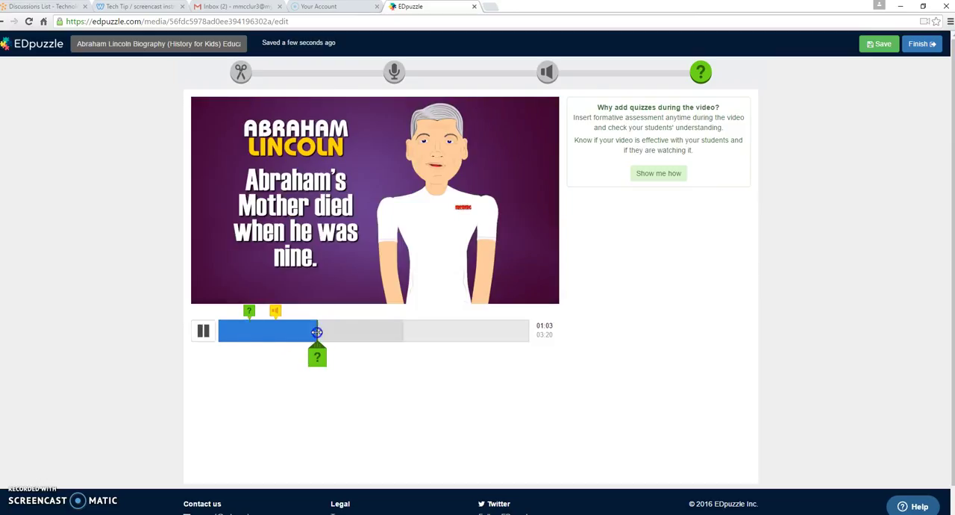
click(204, 332)
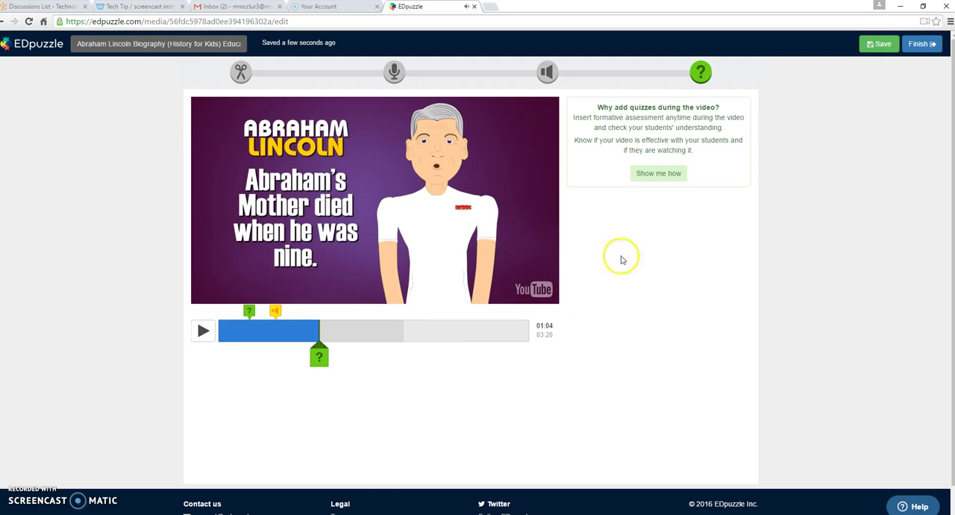
click(319, 357)
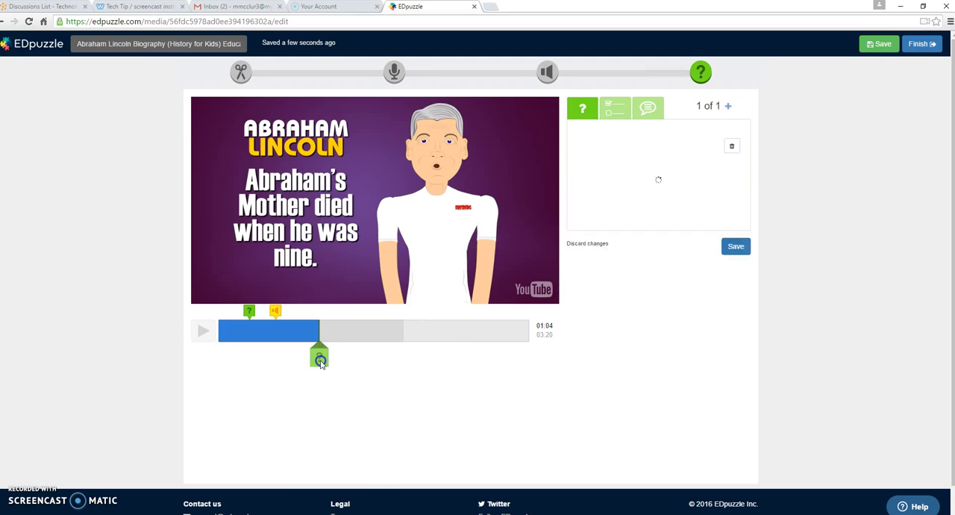
click(626, 116)
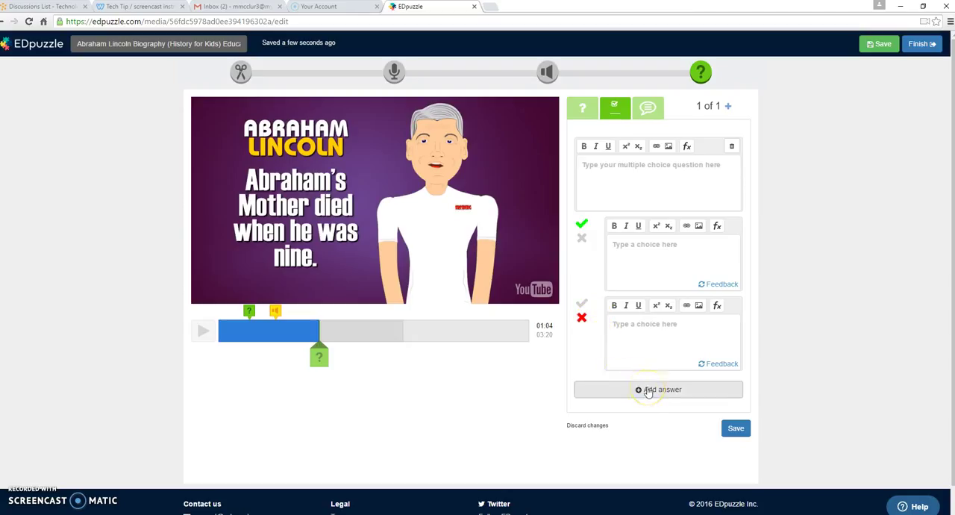
click(583, 241)
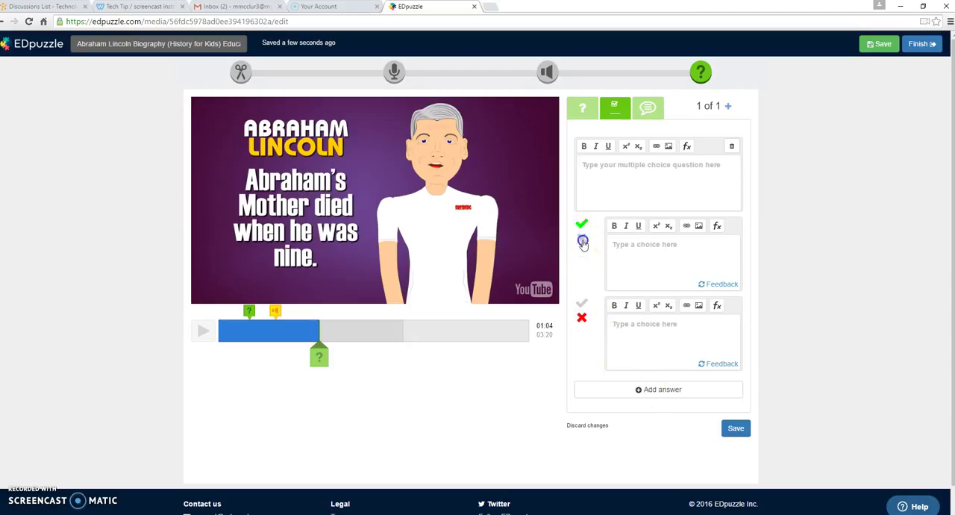
click(582, 303)
click(581, 224)
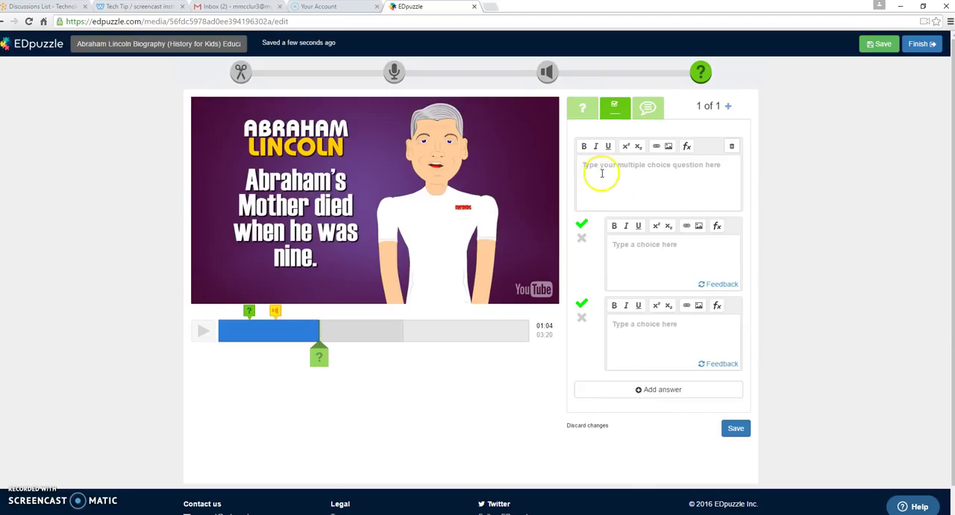
click(582, 237)
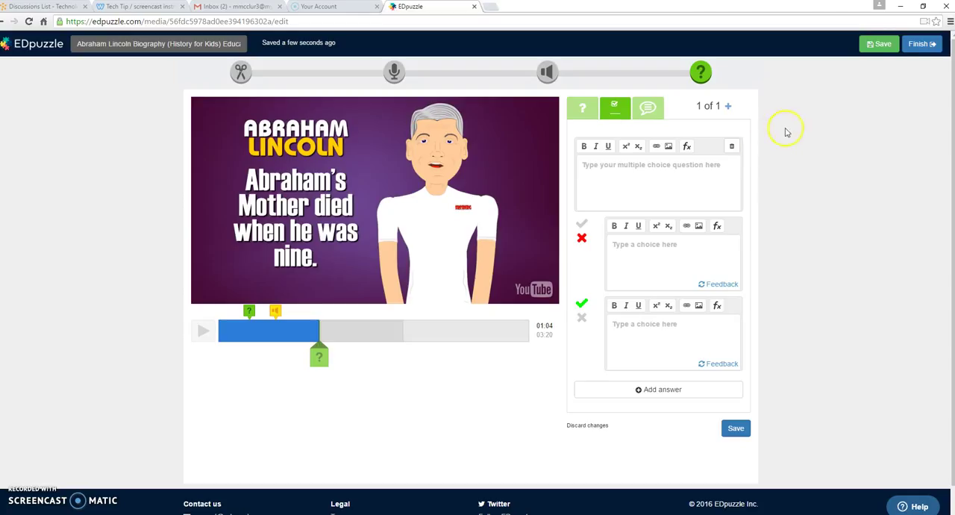
Step: Save the lesson and assign it to the Librarians class with Prevent skipping enabled and no due date
click(881, 45)
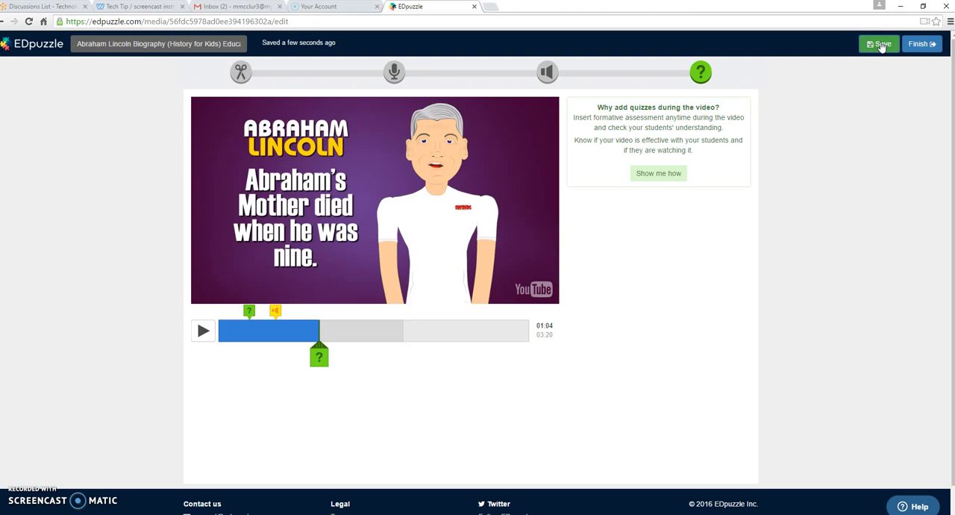
click(925, 43)
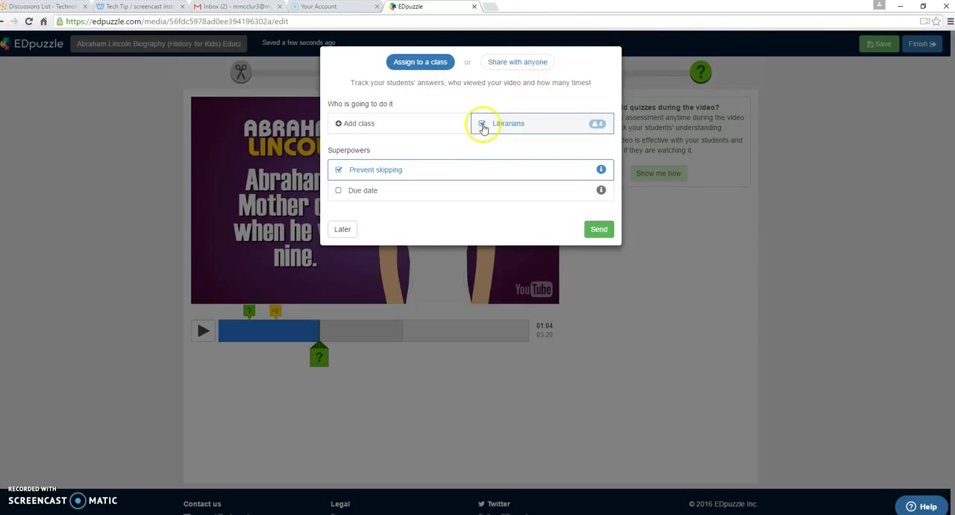
click(340, 170)
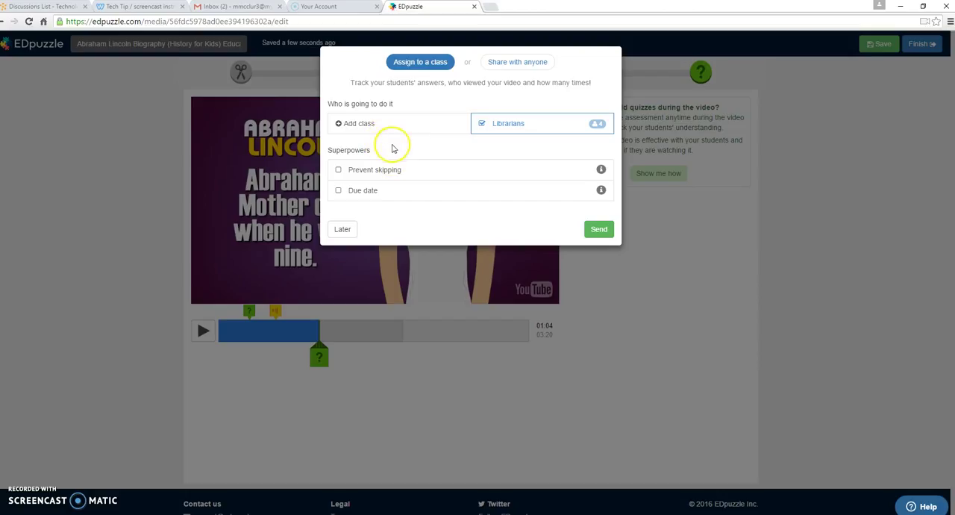
click(340, 170)
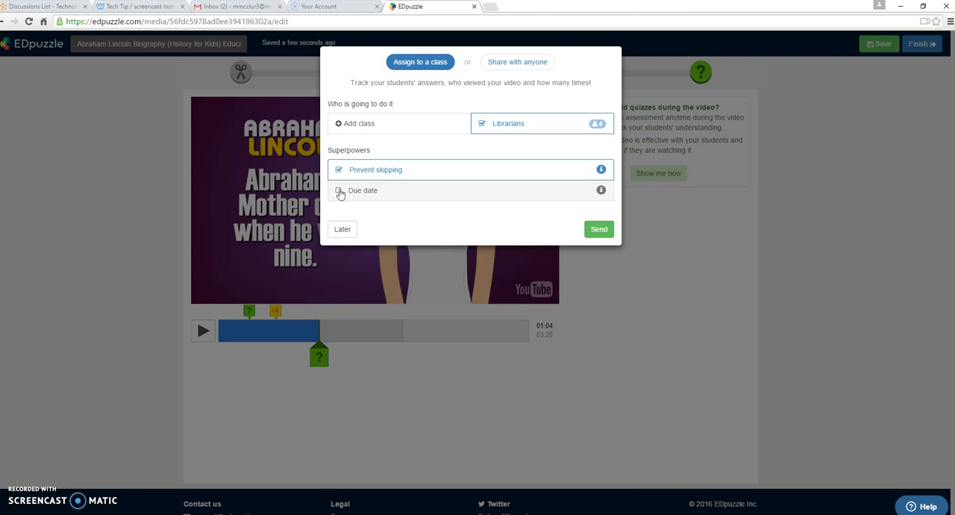
click(601, 229)
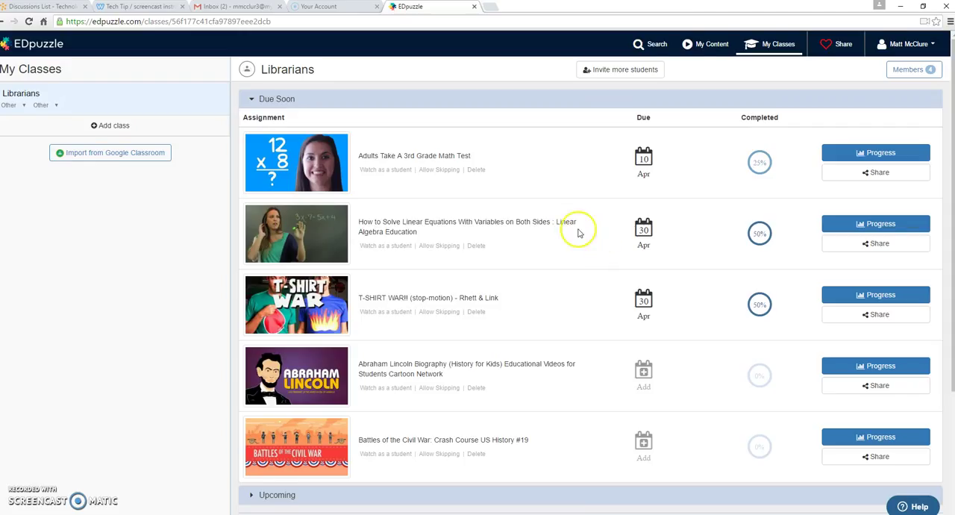
Step: Review student progress on the "How to Solve Linear Equations With Variables on Both Sides" assignment and return to the class page
scroll(579, 233, down, 2)
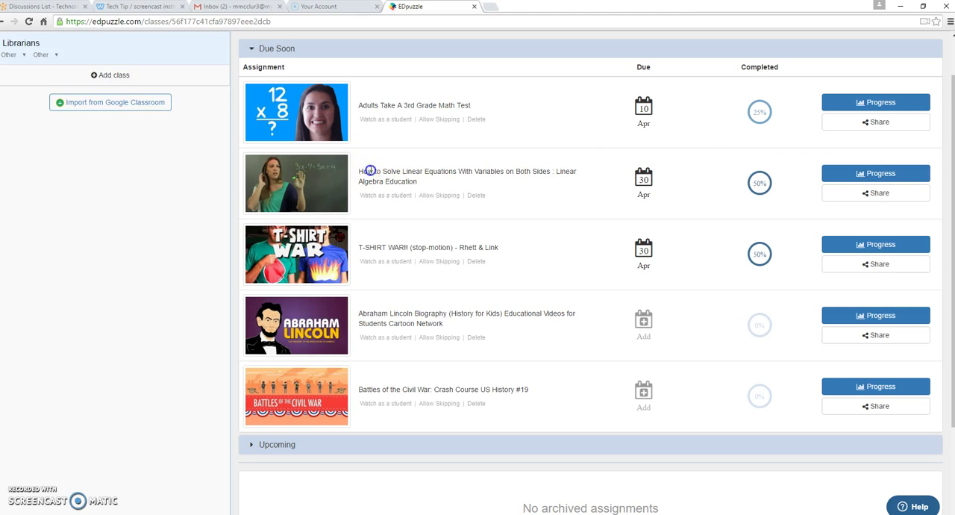
drag(362, 170, 485, 171)
click(878, 174)
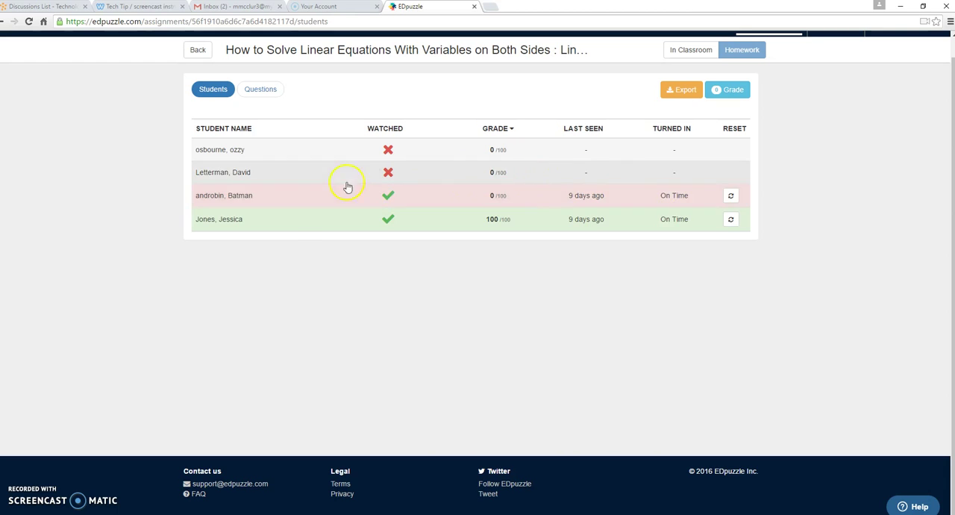
mouse_move(388, 221)
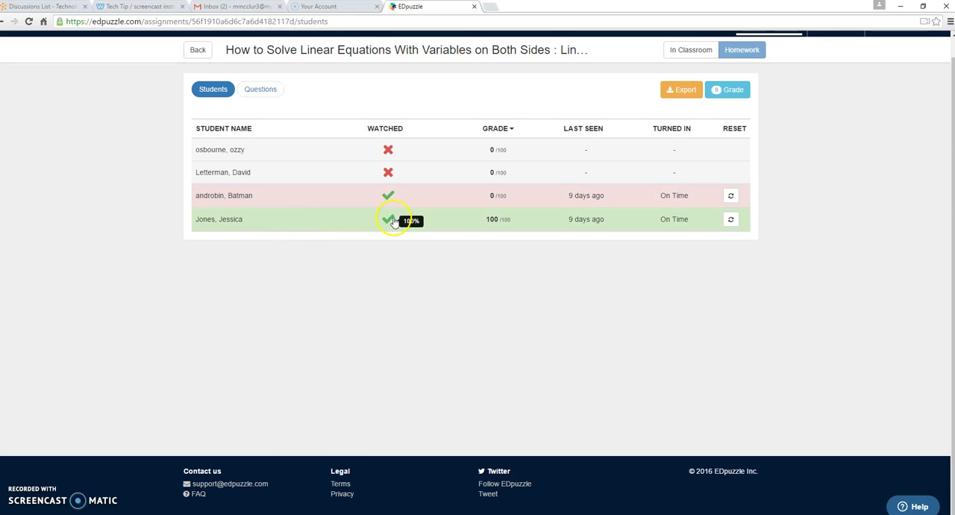
mouse_move(593, 222)
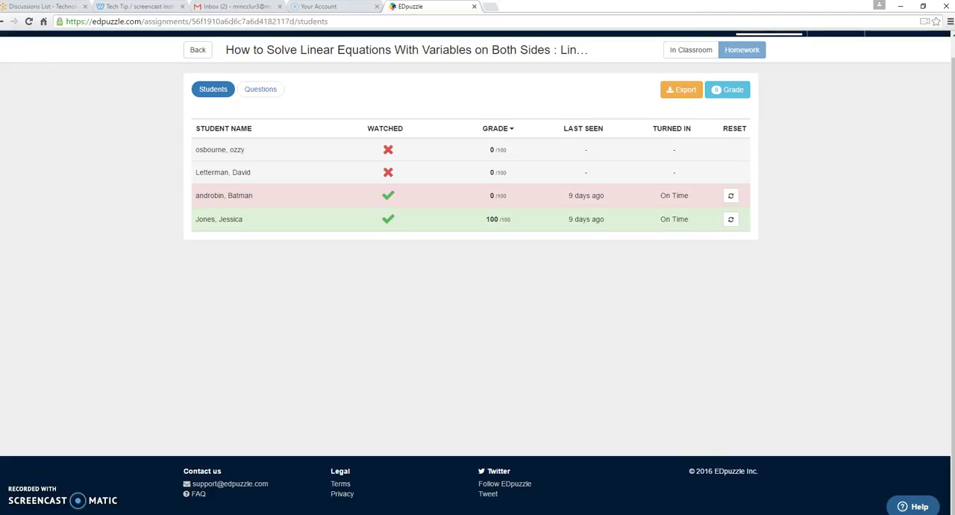
click(4, 22)
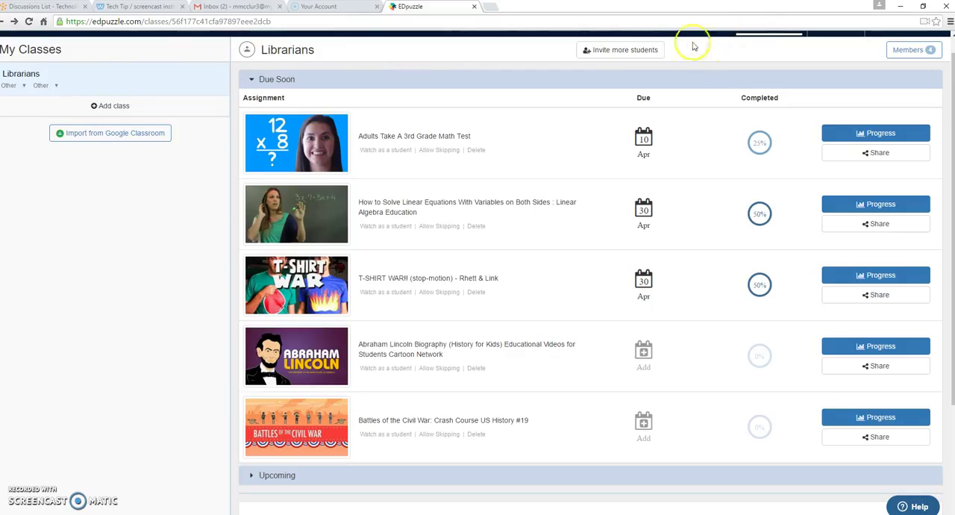
Step: View the join code and link for inviting more students to the Librarians class, and close the invitation
click(626, 48)
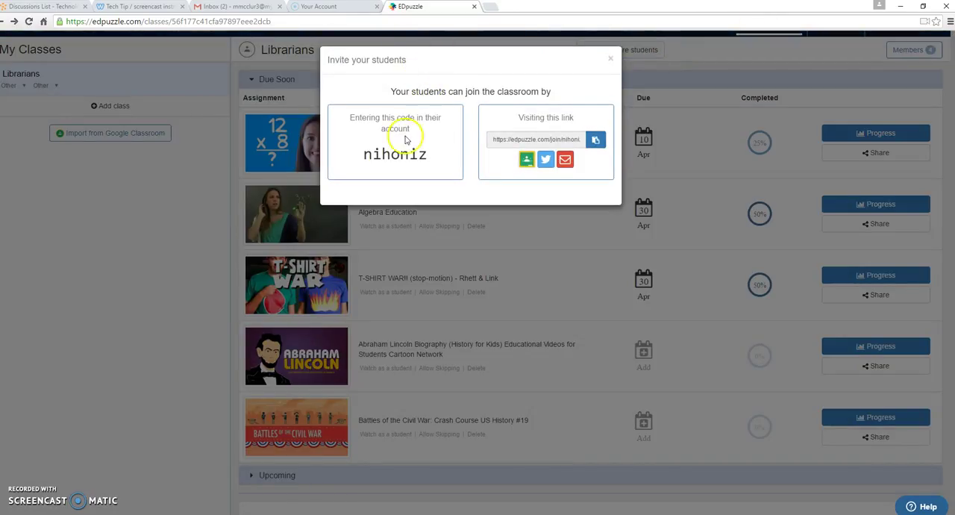
drag(427, 155, 372, 153)
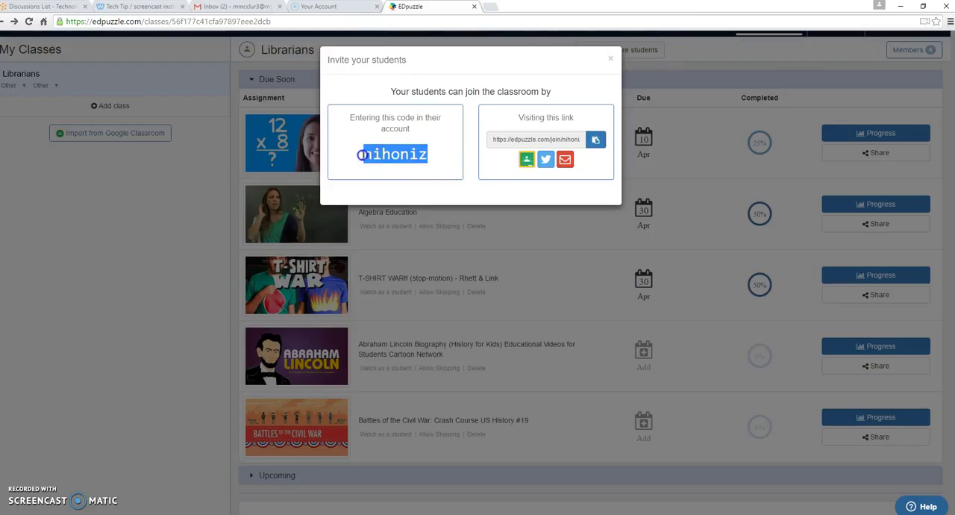
click(441, 152)
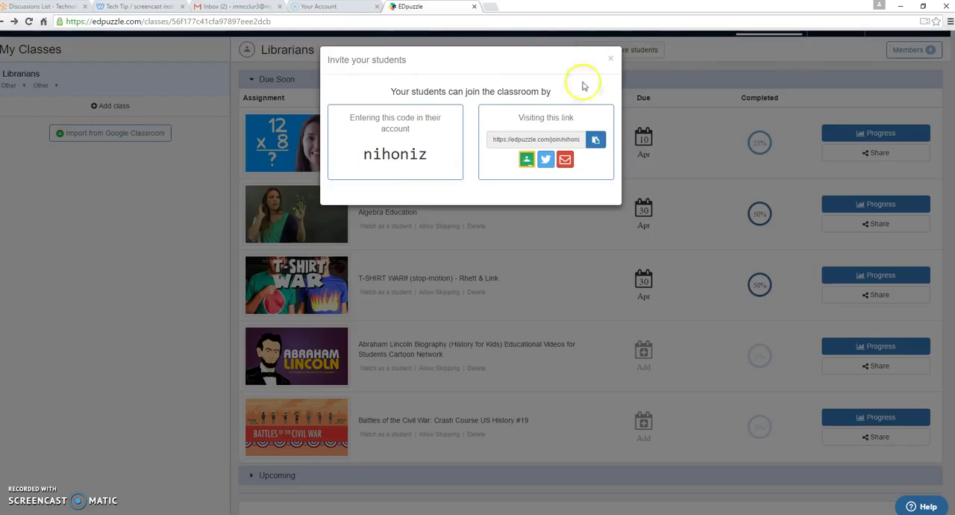
click(610, 58)
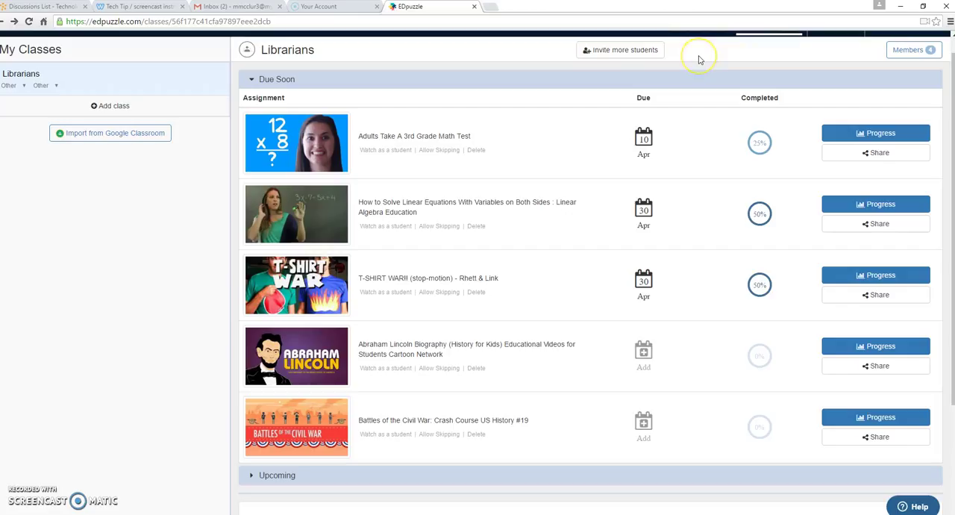